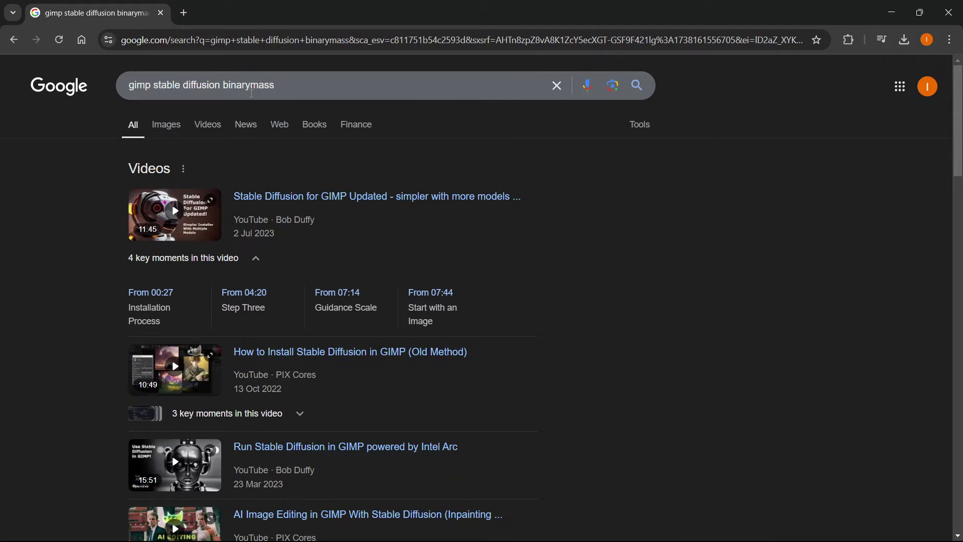
Search Google for 'gimp stable diffusion binarymass' and scroll down to the GitHub repository result.
drag(281, 84, 222, 85)
click(251, 85)
click(691, 164)
scroll(368, 248, down, 8)
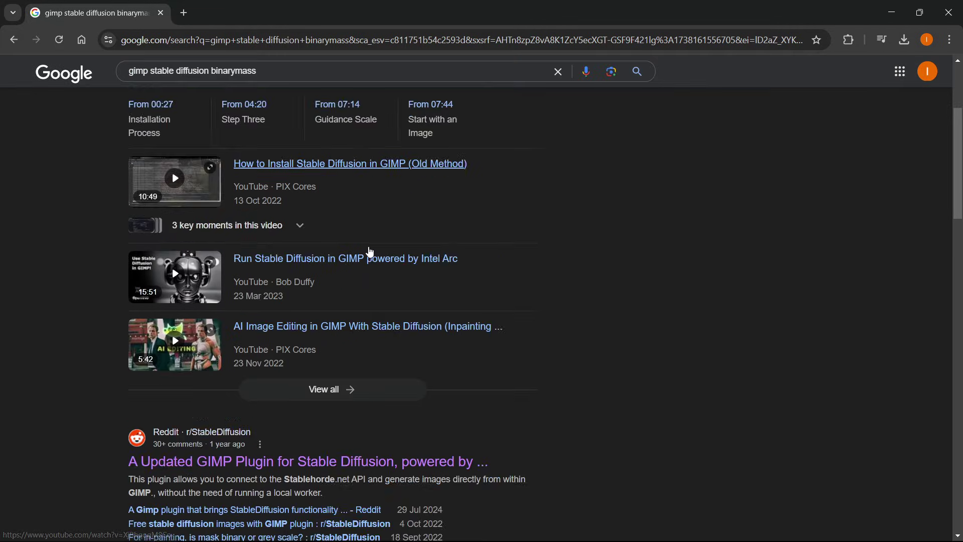
scroll(361, 228, down, 1)
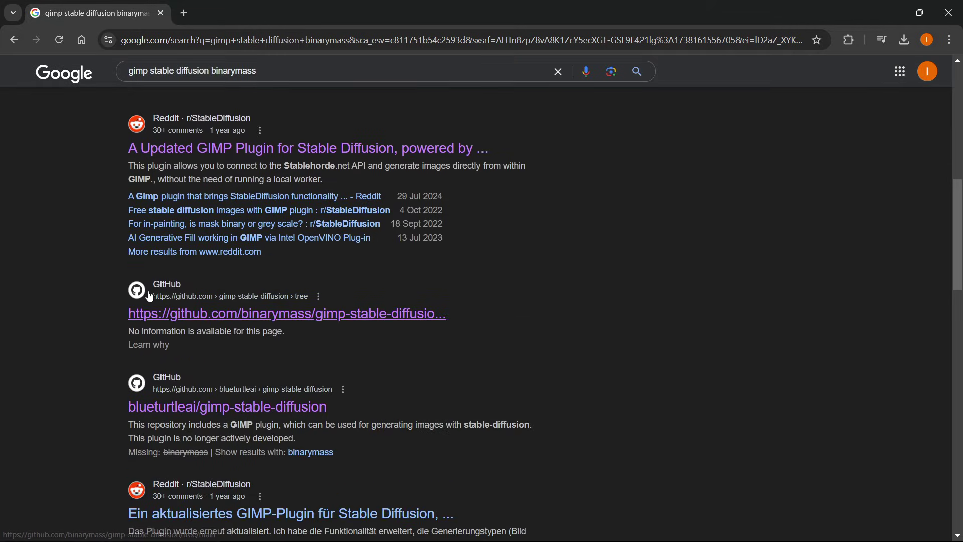
scroll(225, 299, down, 1)
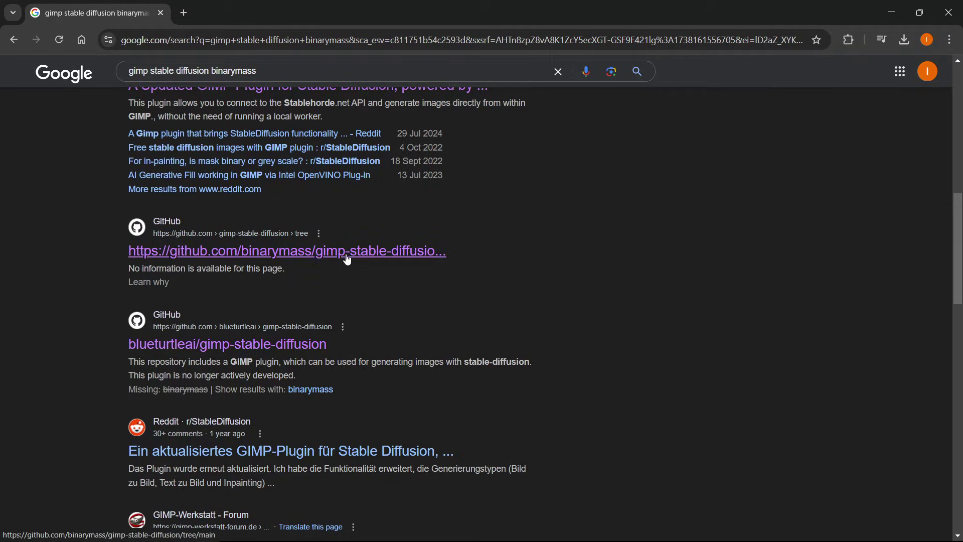
Open the binarymass/gimp-stable-diffusion repository and download it as gimp-stable-diffusion-main.zip.
click(283, 255)
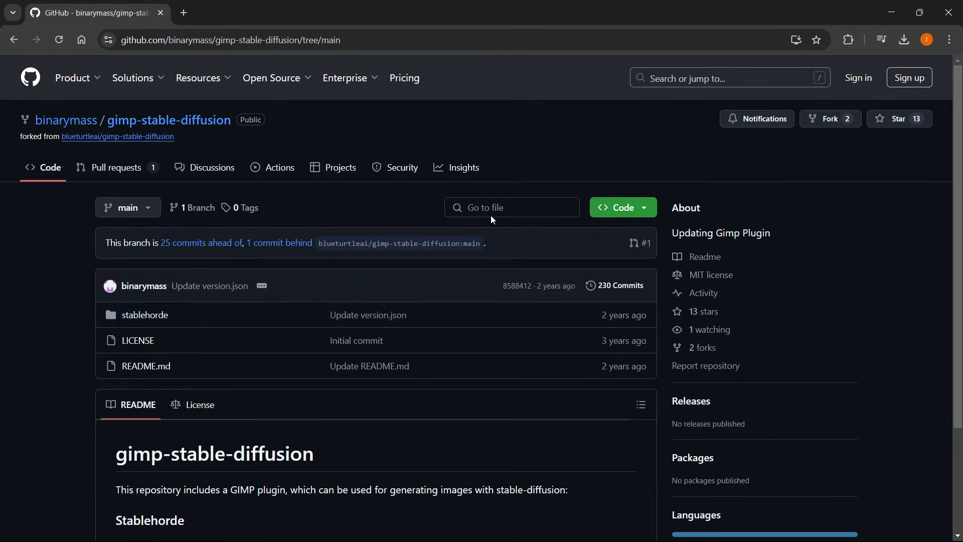
click(643, 210)
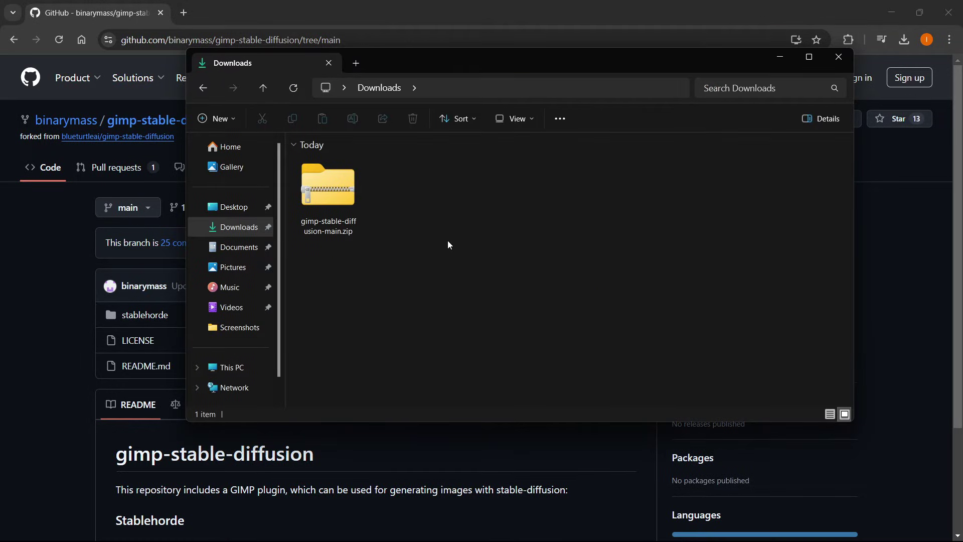
Extract gimp-stable-diffusion-main.zip into Downloads, leaving 'Show extracted files' unchecked.
click(233, 233)
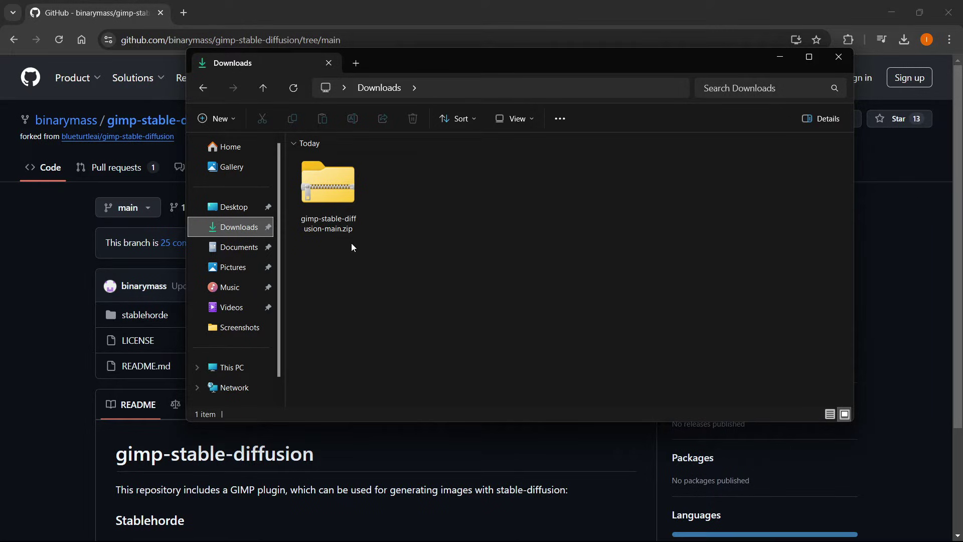
click(335, 189)
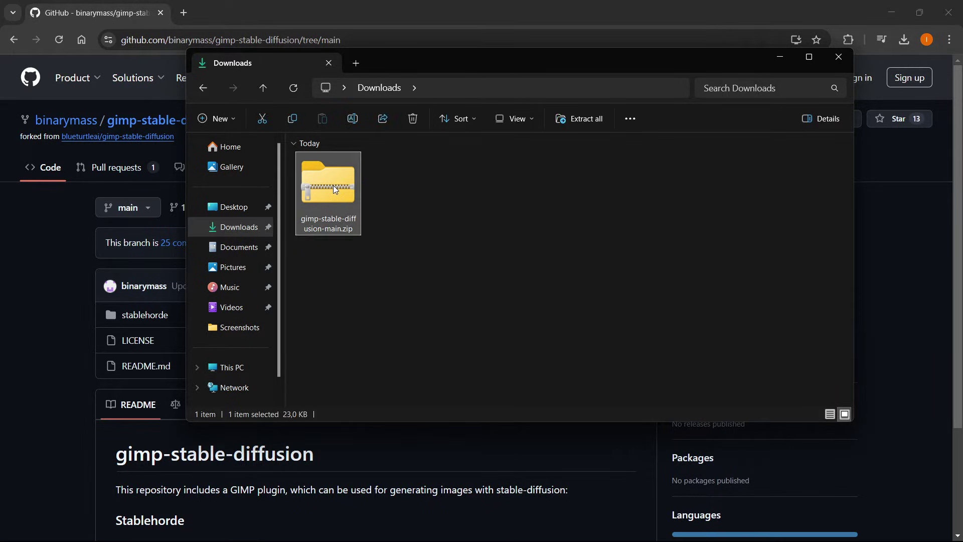
right_click(335, 188)
click(409, 294)
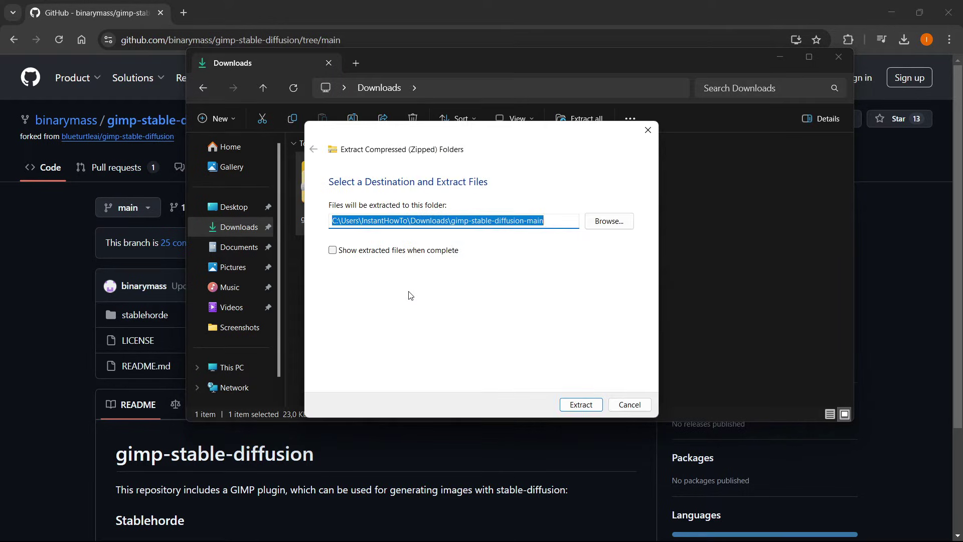
click(333, 250)
click(333, 251)
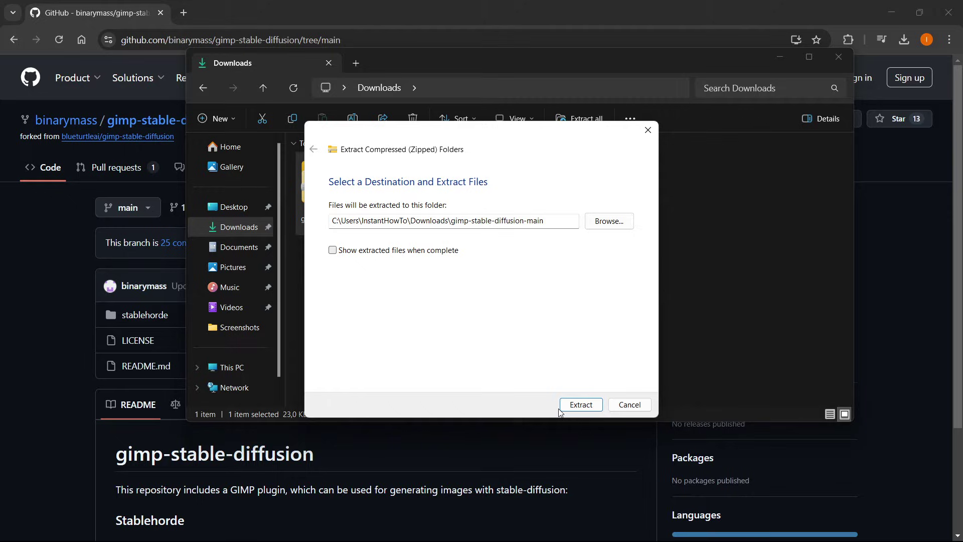
click(576, 404)
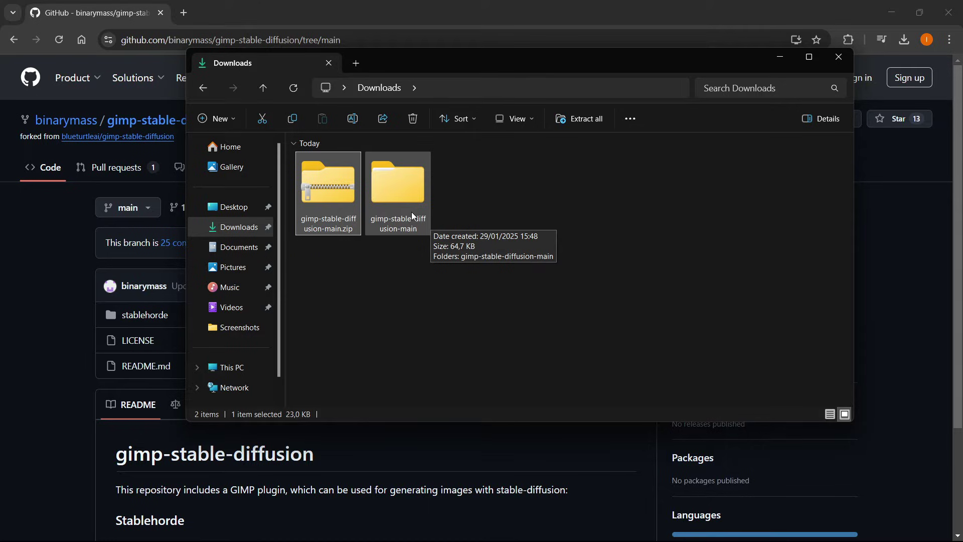
Open gimp-stable-diffusion-main, the nested gimp-stable-diffusion-main, then the stablehorde folder.
double_click(411, 216)
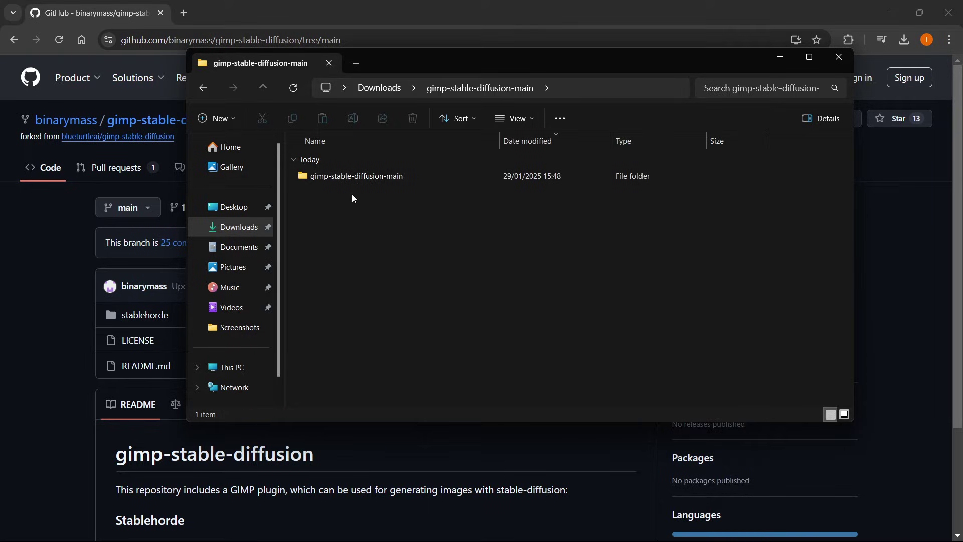
double_click(377, 176)
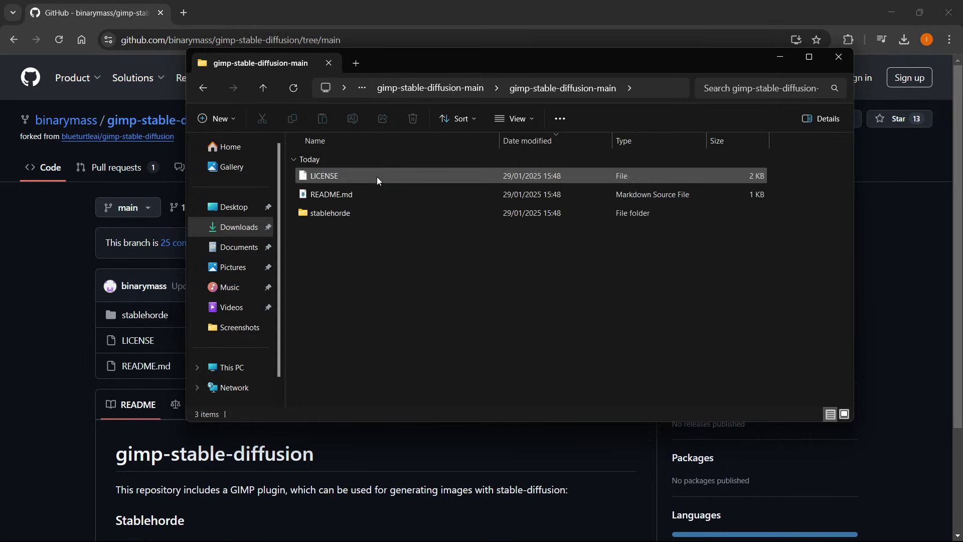
double_click(346, 214)
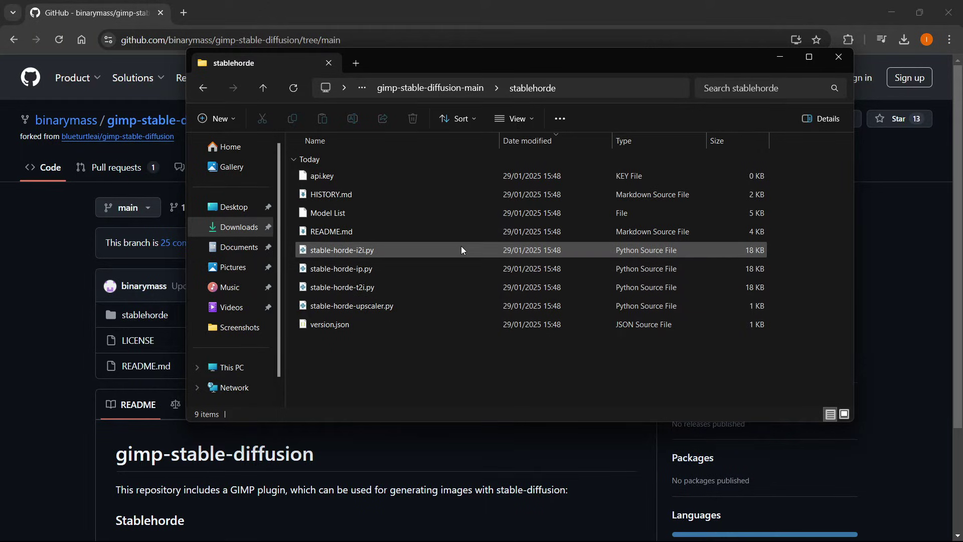
Confirm file name extensions are shown and locate the four stable-horde Python scripts.
click(532, 118)
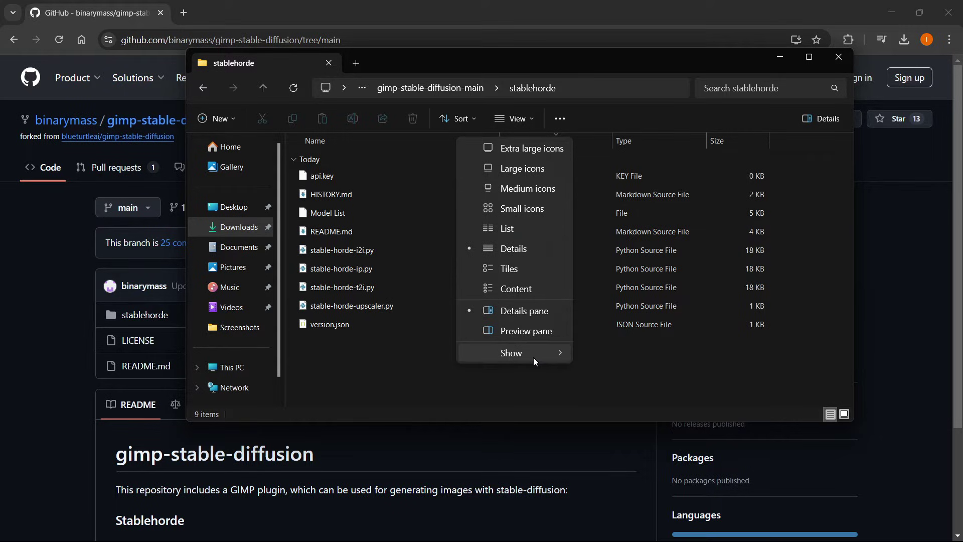
mouse_move(536, 354)
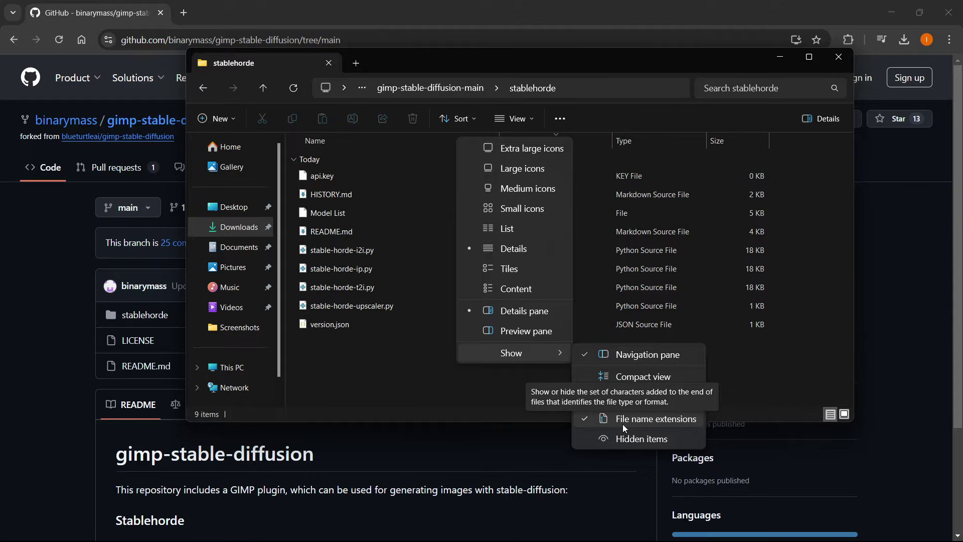
click(432, 410)
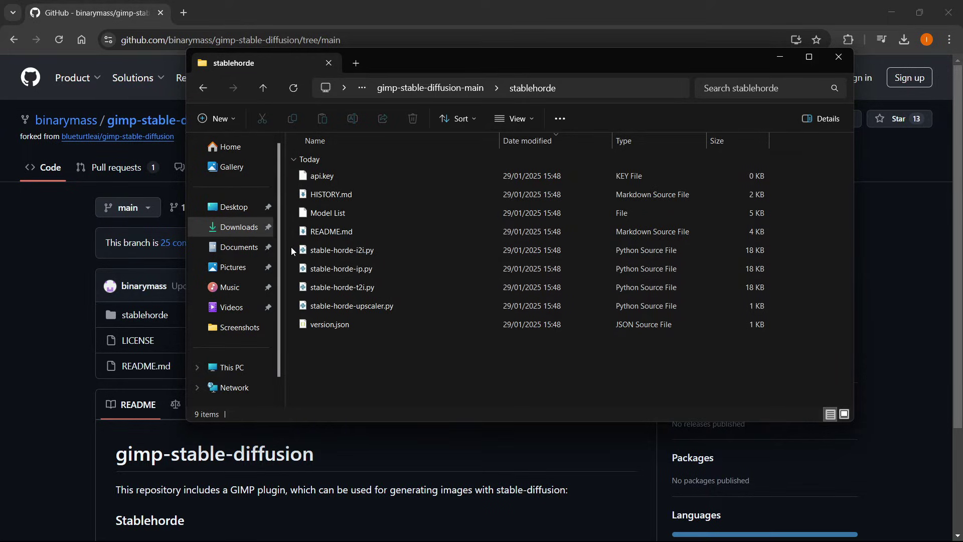
drag(291, 247, 319, 307)
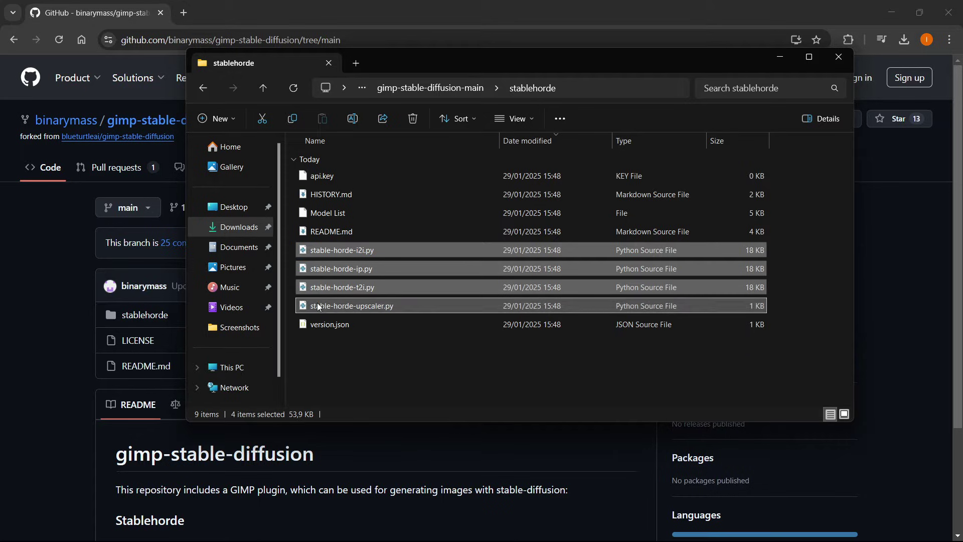
click(329, 353)
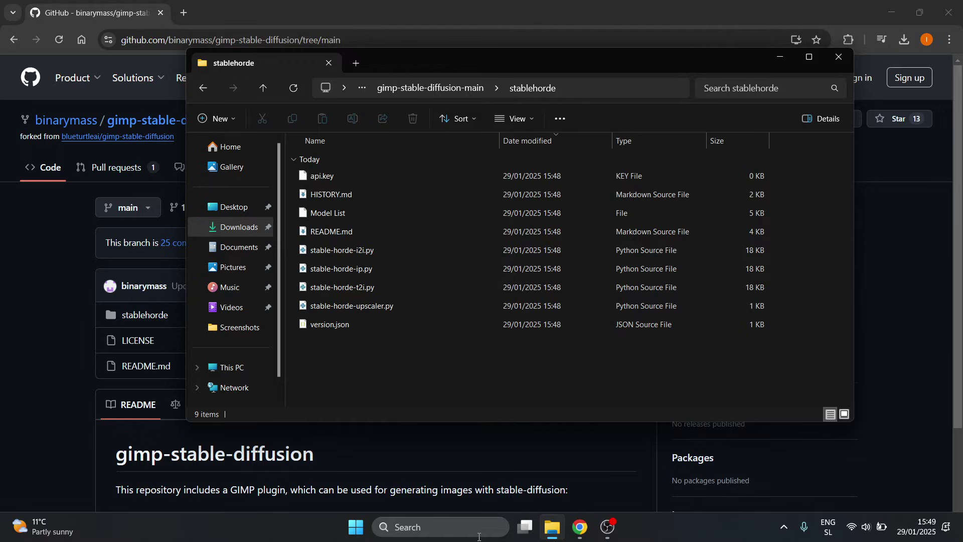
Launch GIMP 2.10.38 by searching 'gimp' in Windows Search.
click(474, 534)
text(gimp)
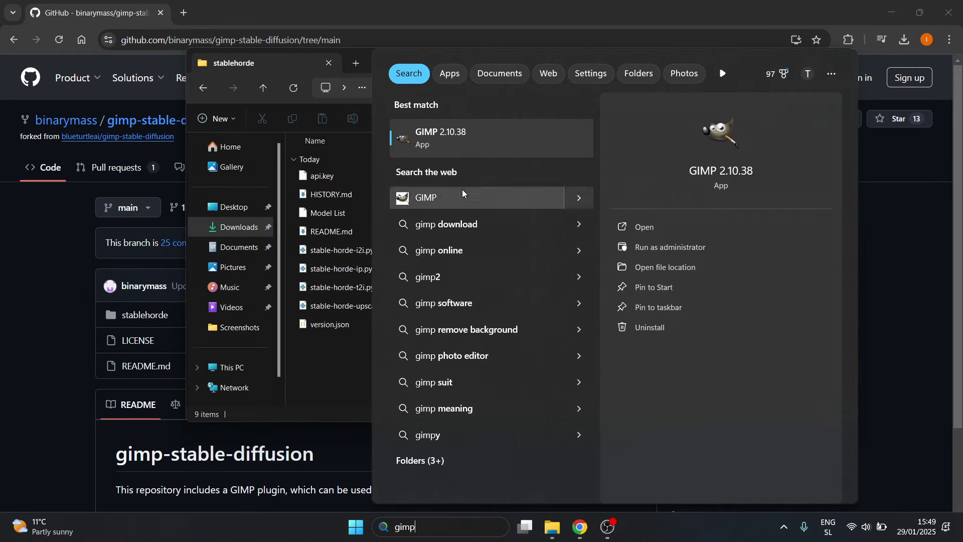
click(455, 136)
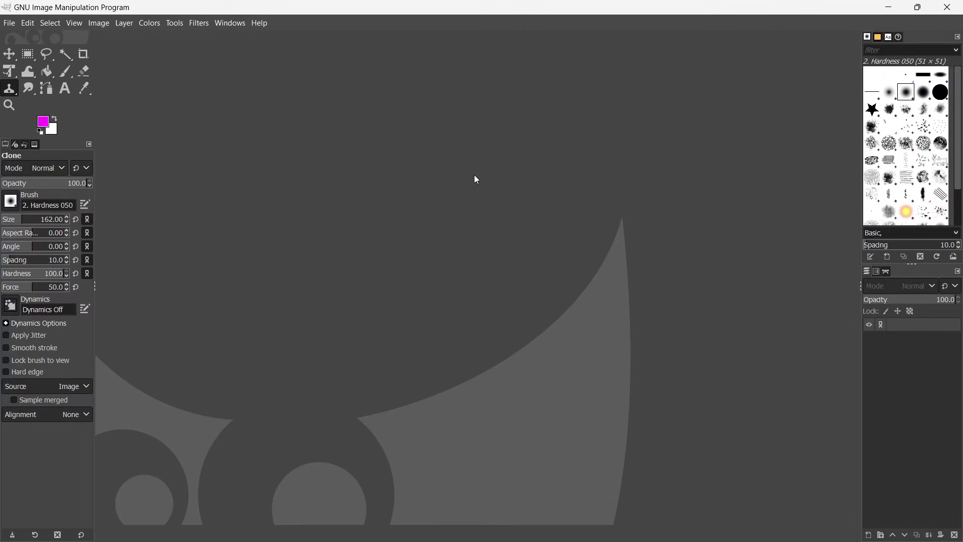
click(28, 23)
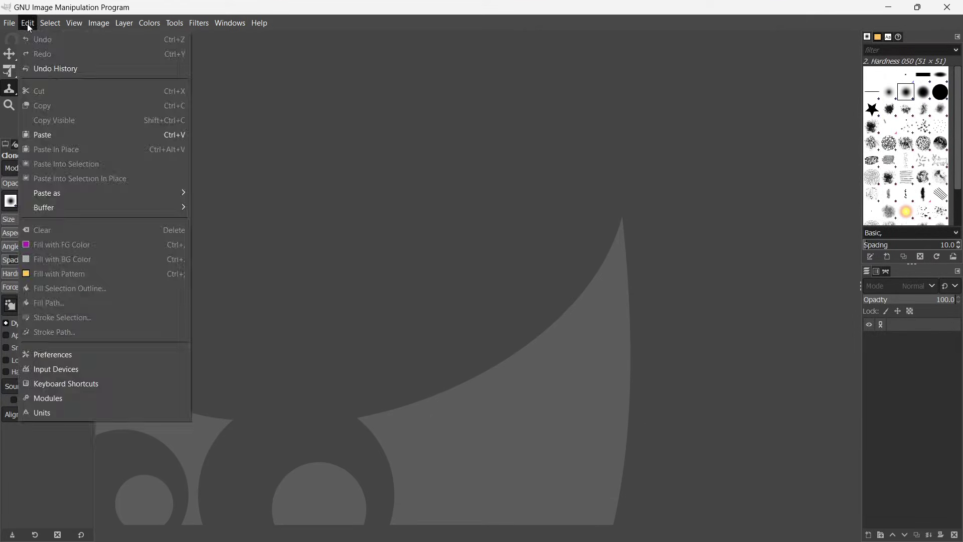
Show GIMP's Folders > Plug-ins preferences and open the Roaming GIMP 2.10 plug-ins folder in Explorer.
click(78, 359)
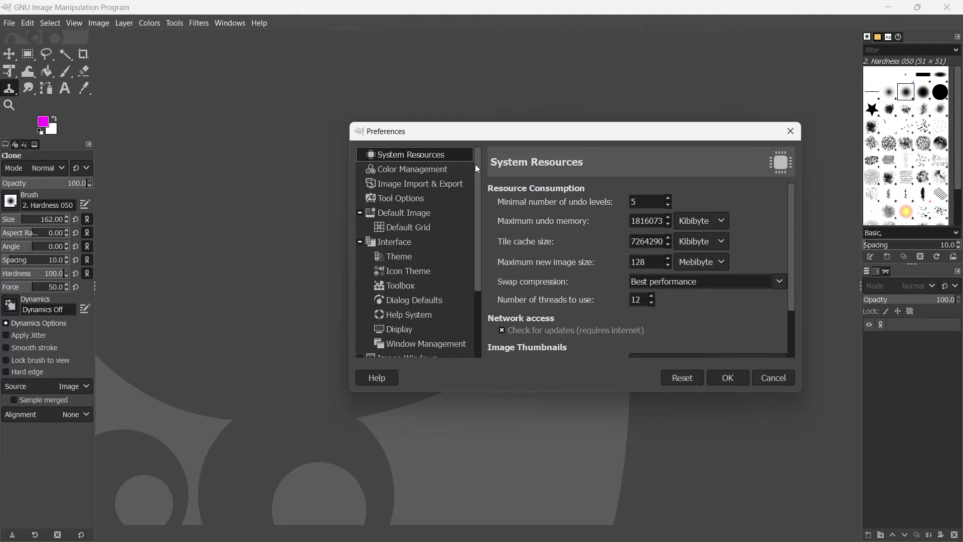
drag(506, 130, 469, 134)
scroll(366, 264, down, 3)
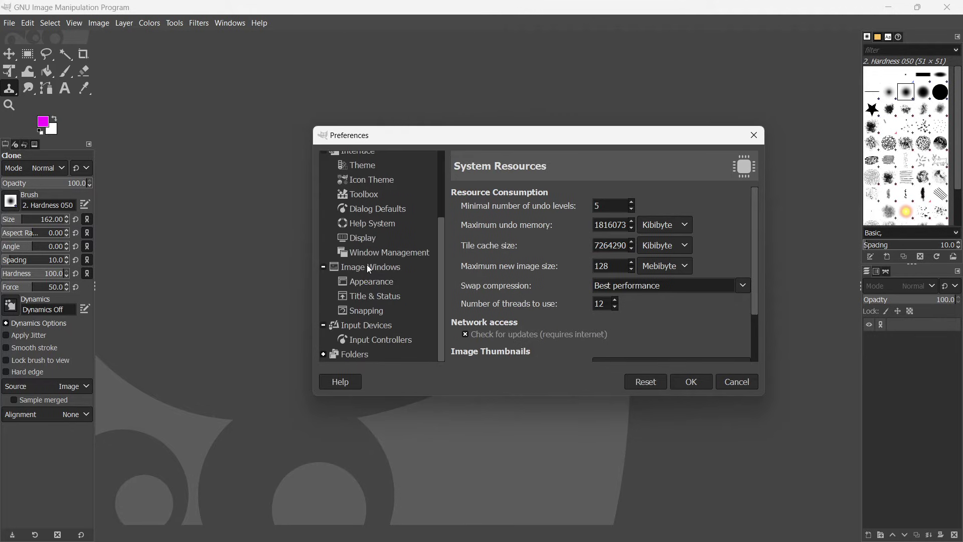
click(323, 354)
scroll(335, 335, down, 3)
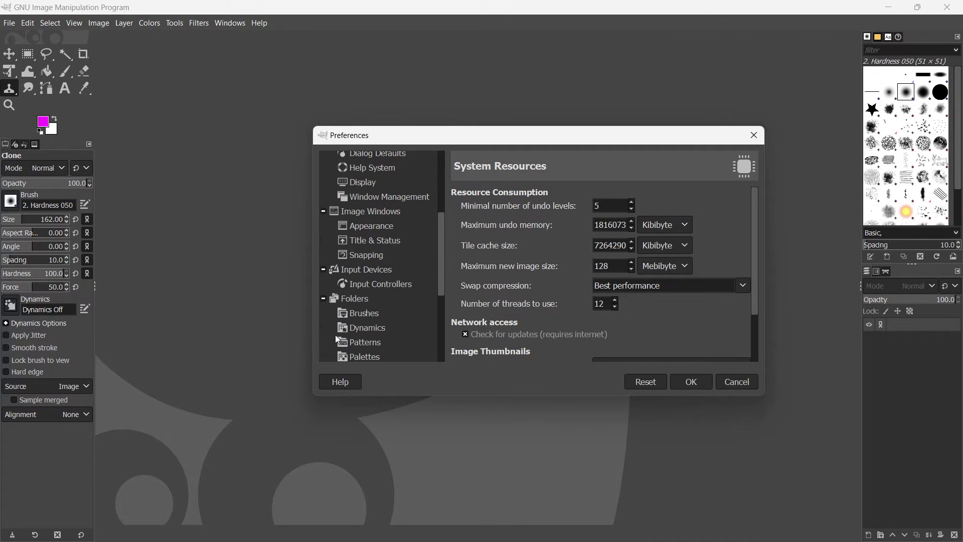
scroll(336, 327, down, 2)
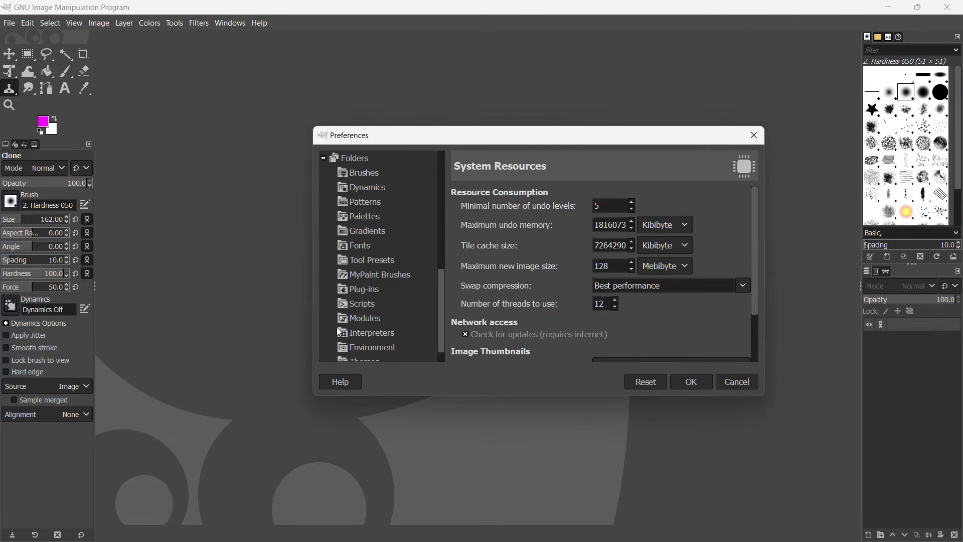
click(359, 290)
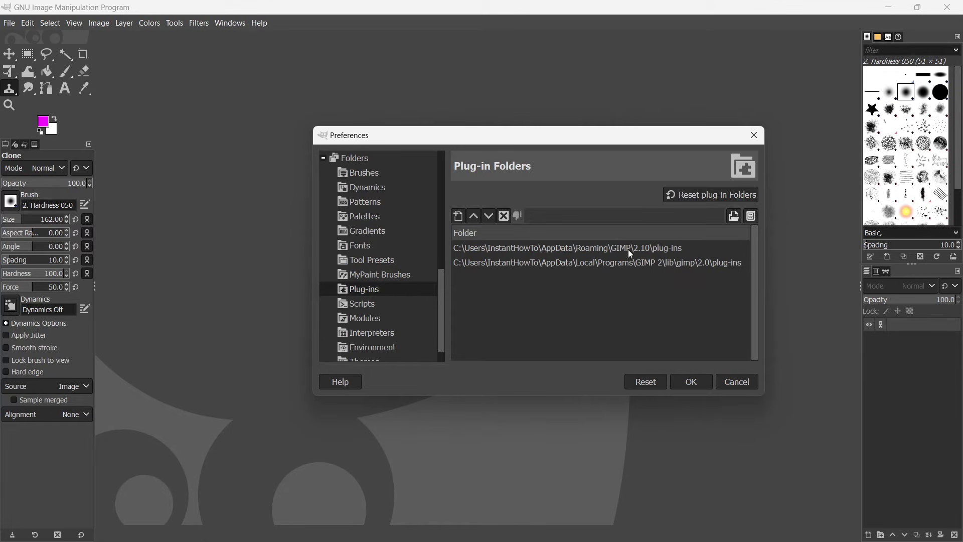
click(658, 248)
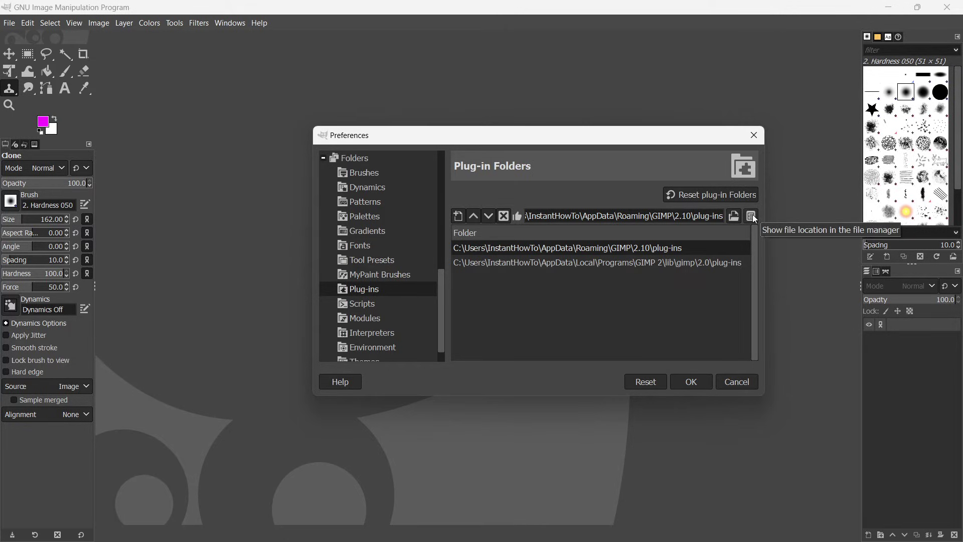
click(751, 217)
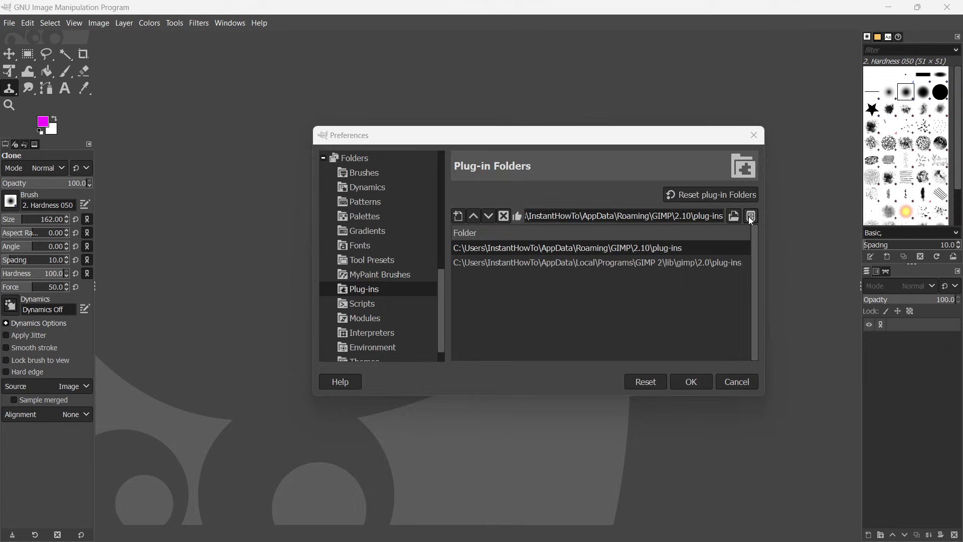
Open the empty plug-ins folder inside AppData\Roaming\GIMP\2.10.
drag(614, 79, 586, 80)
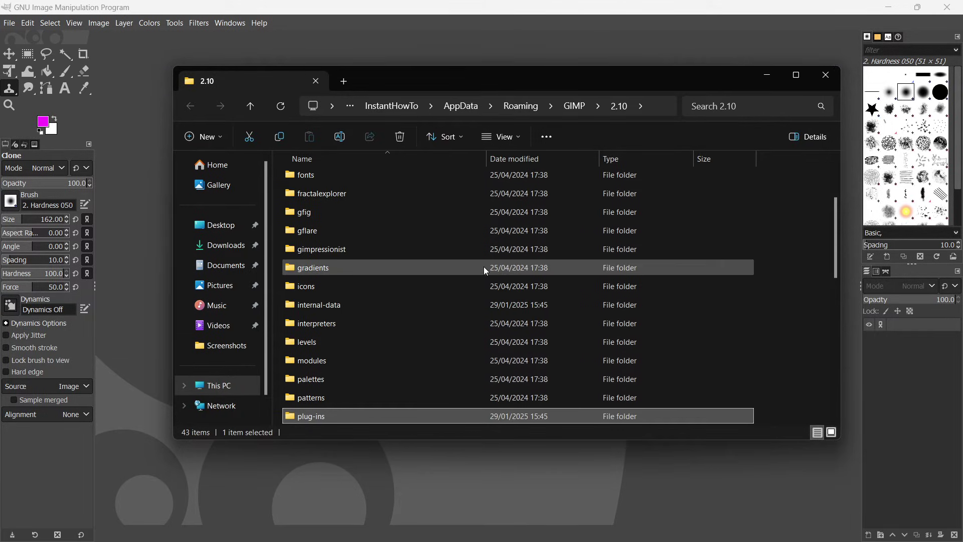
scroll(484, 266, down, 1)
mouse_move(334, 365)
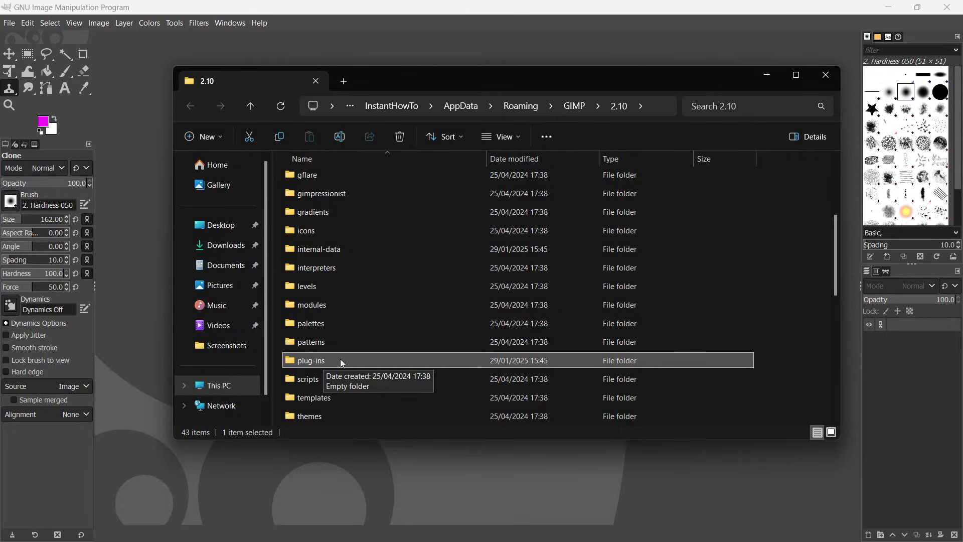
double_click(342, 362)
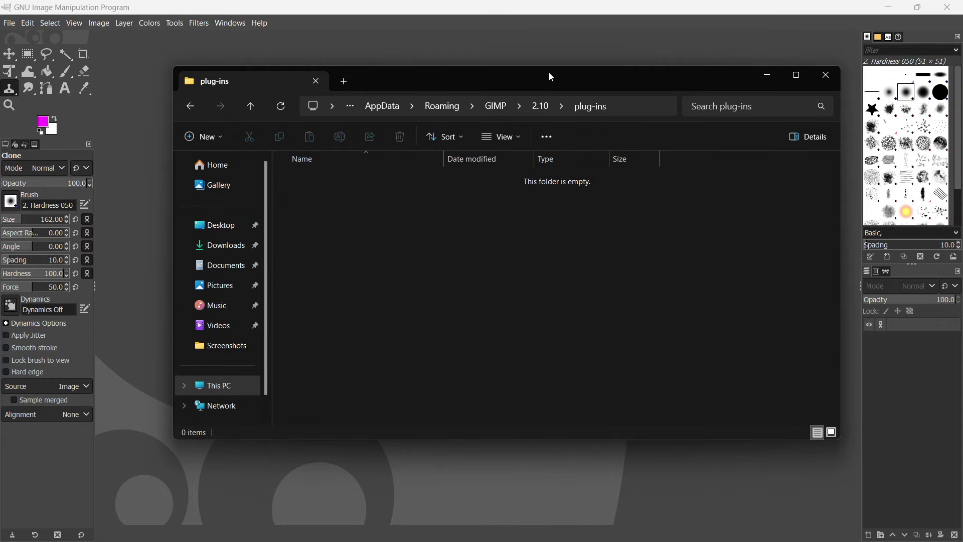
drag(551, 77, 518, 88)
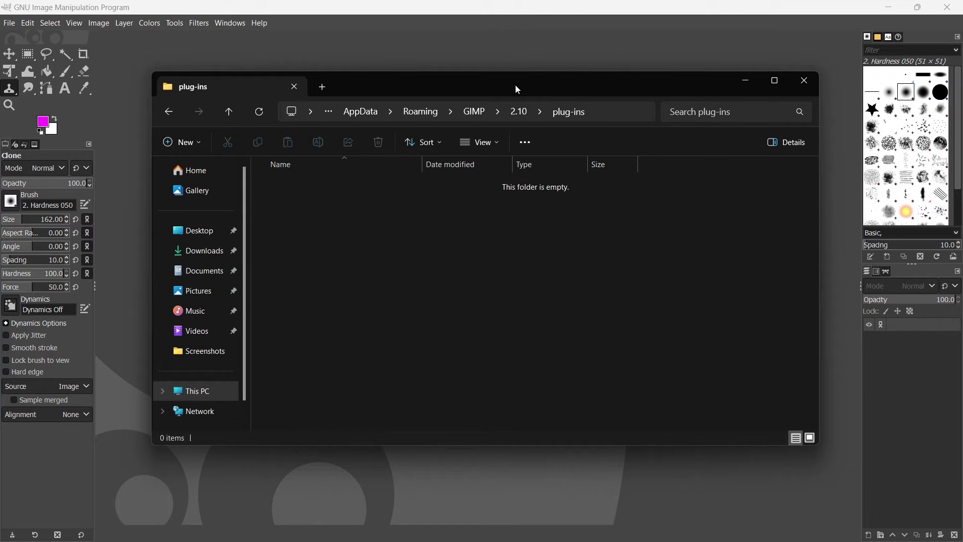
Copy the four stable-horde .py files from the stablehorde folder.
mouse_move(615, 511)
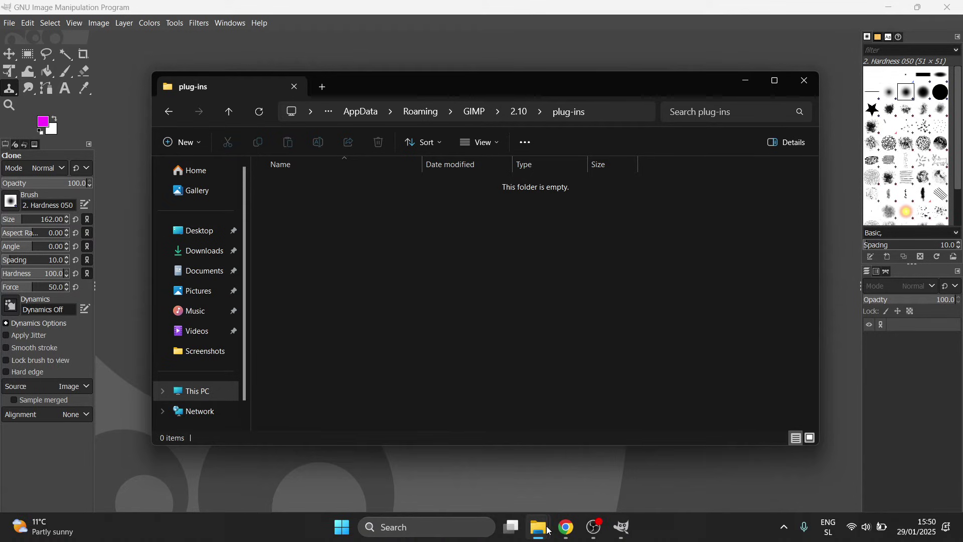
mouse_move(548, 530)
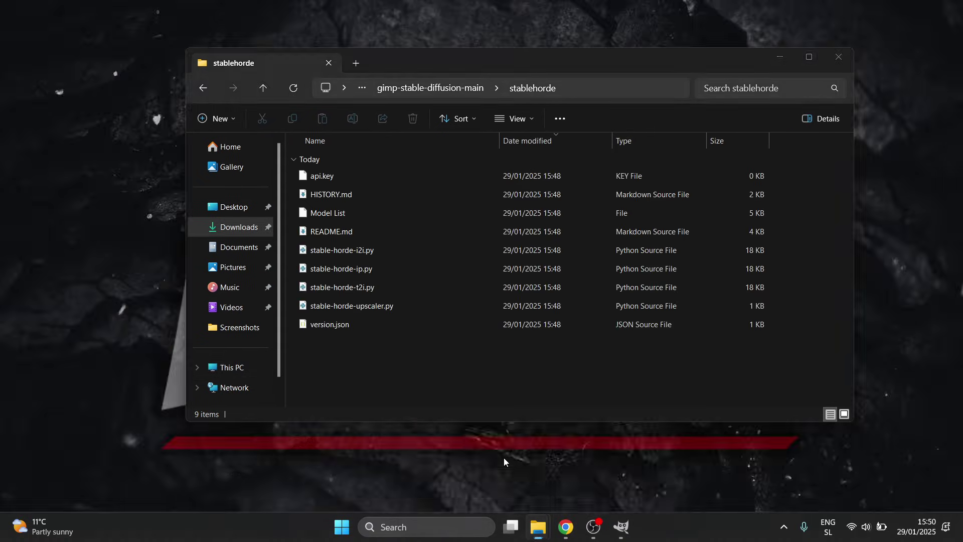
click(505, 461)
drag(522, 61, 645, 86)
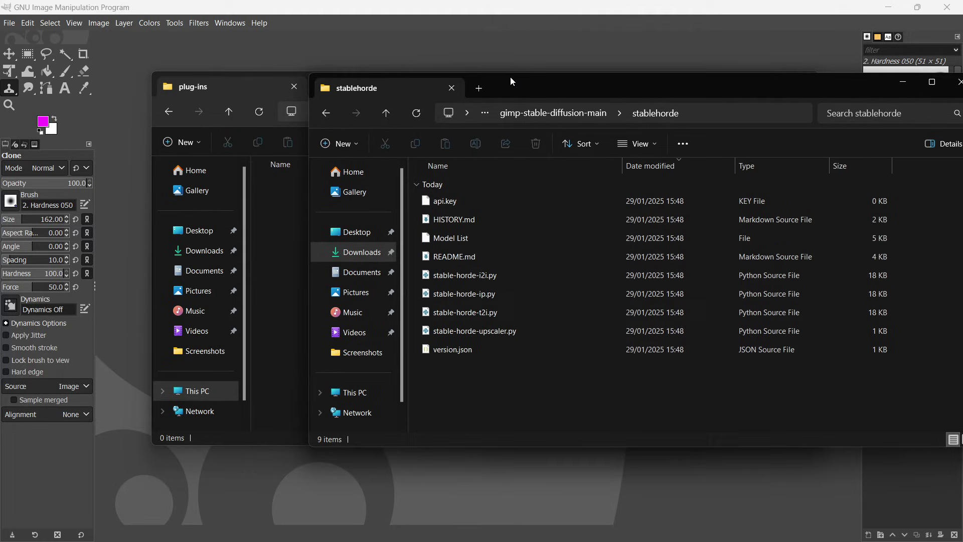
drag(510, 76, 558, 84)
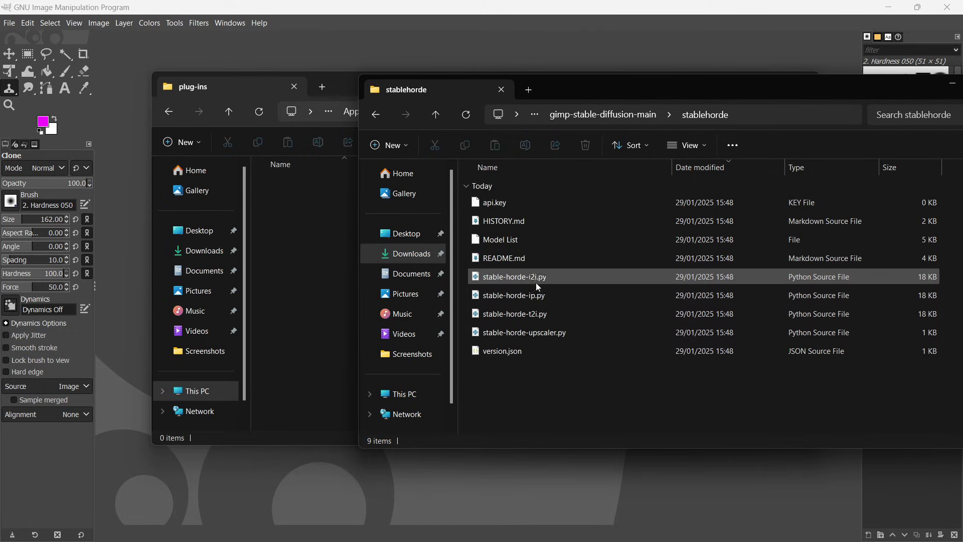
drag(468, 272, 511, 336)
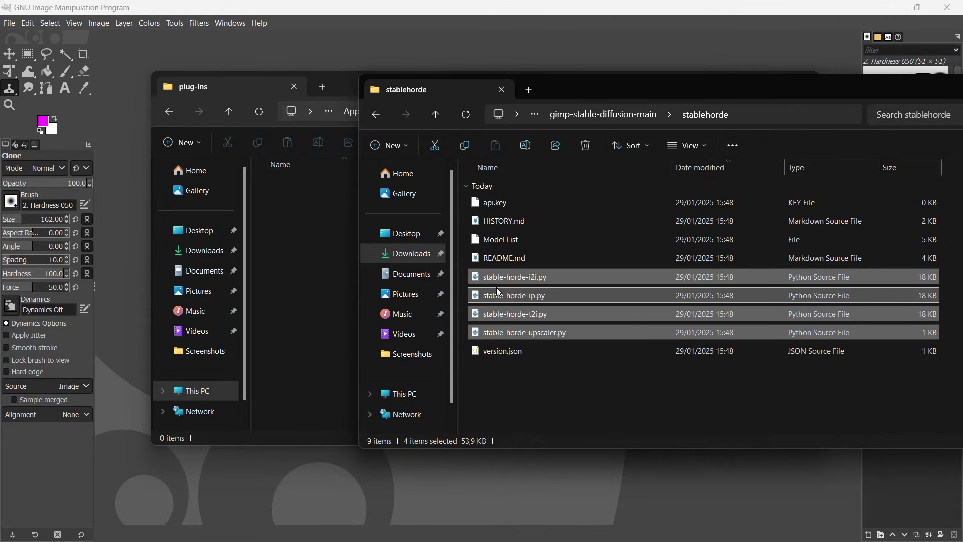
click(464, 274)
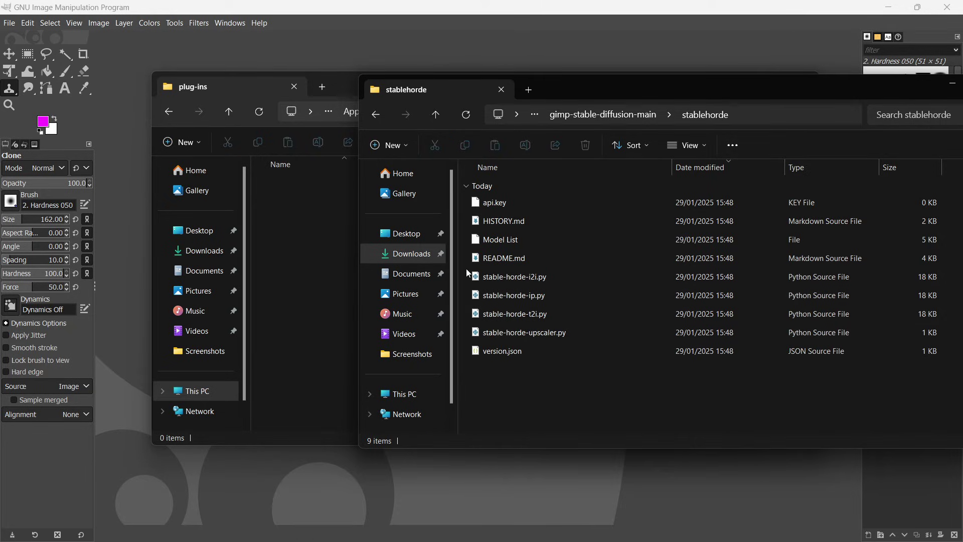
drag(466, 269, 502, 335)
right_click(510, 281)
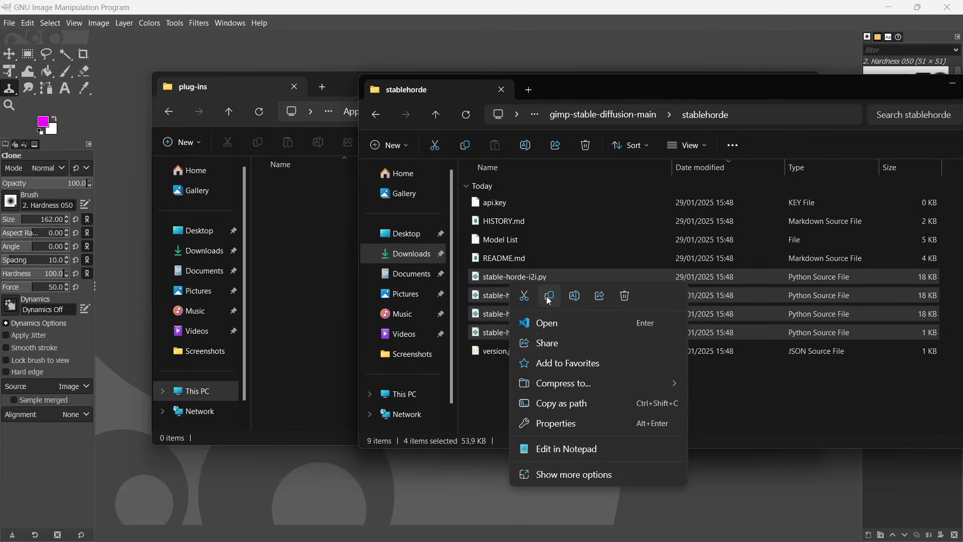
click(550, 296)
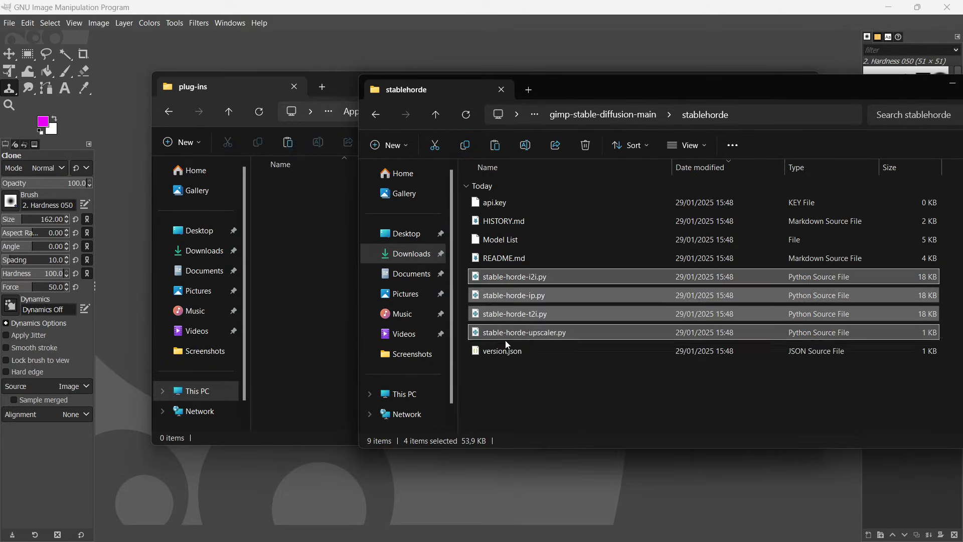
Paste the four scripts into GIMP's plug-ins folder and close the stablehorde window.
click(327, 226)
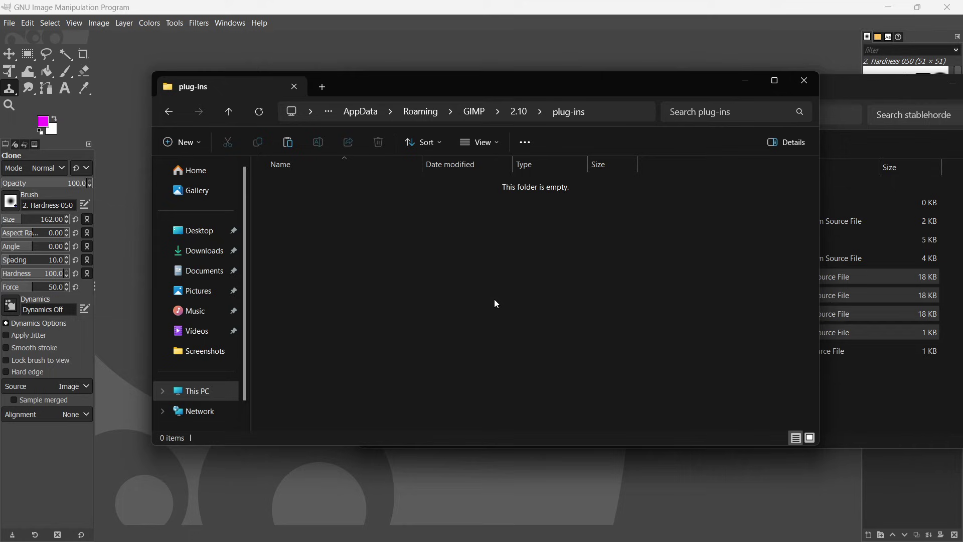
right_click(450, 284)
click(466, 299)
click(867, 96)
click(947, 86)
drag(627, 95, 613, 95)
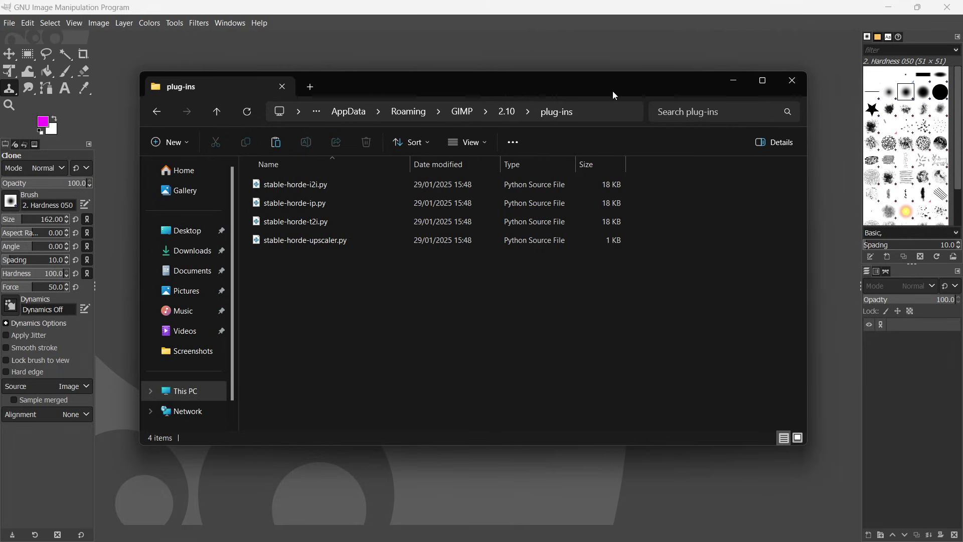
Close the plug-ins folder window and accept GIMP's Preferences with OK.
click(790, 81)
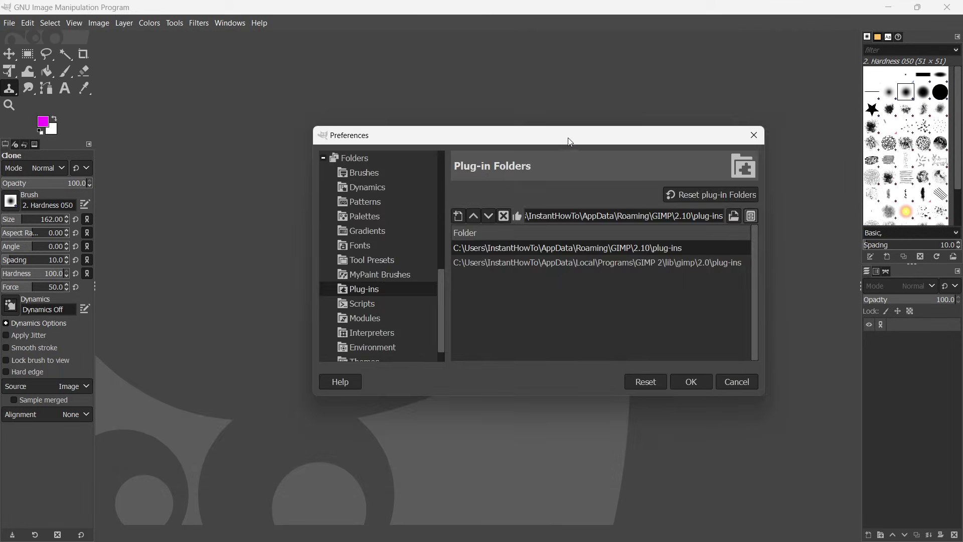
drag(567, 142, 546, 138)
click(668, 379)
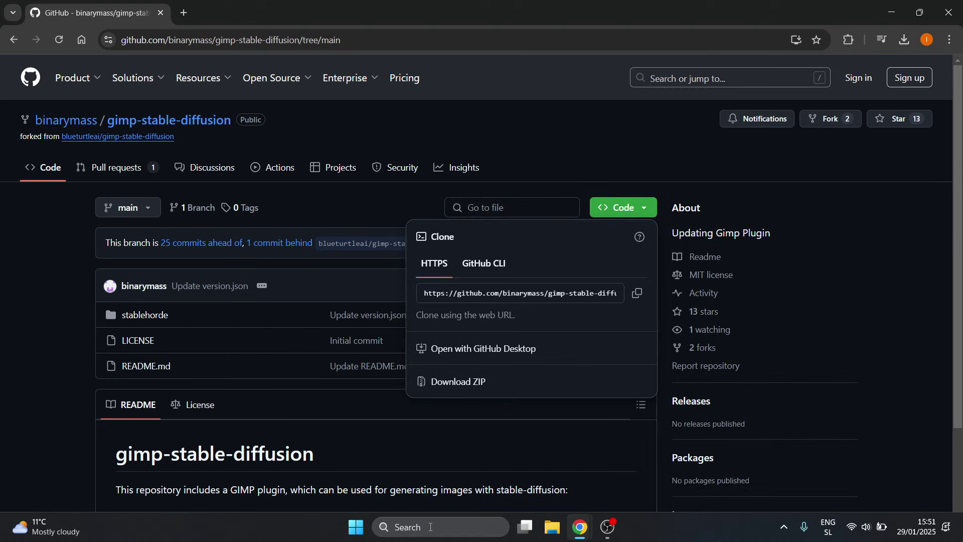
Relaunch GIMP 2.10.38 from a Windows Search for 'gimp'.
click(430, 526)
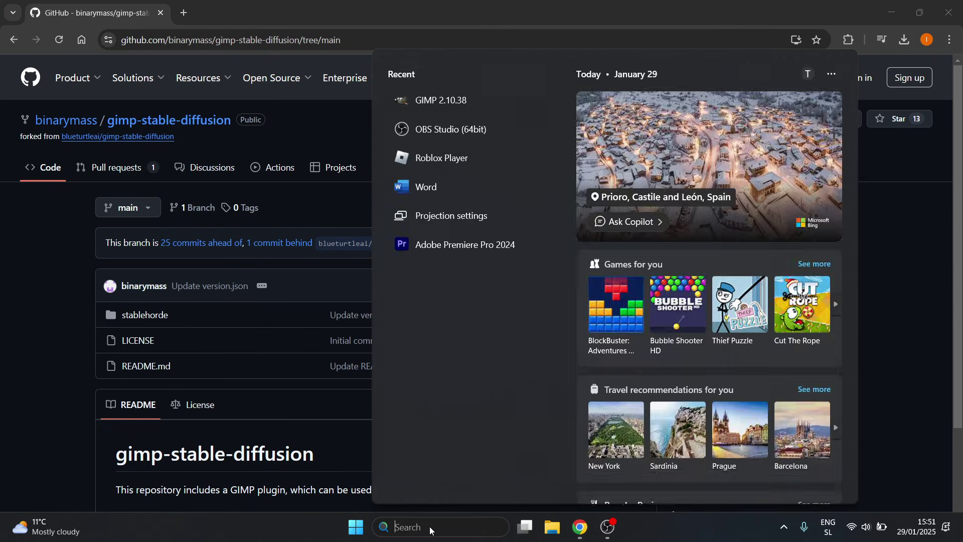
text(gimp)
click(558, 140)
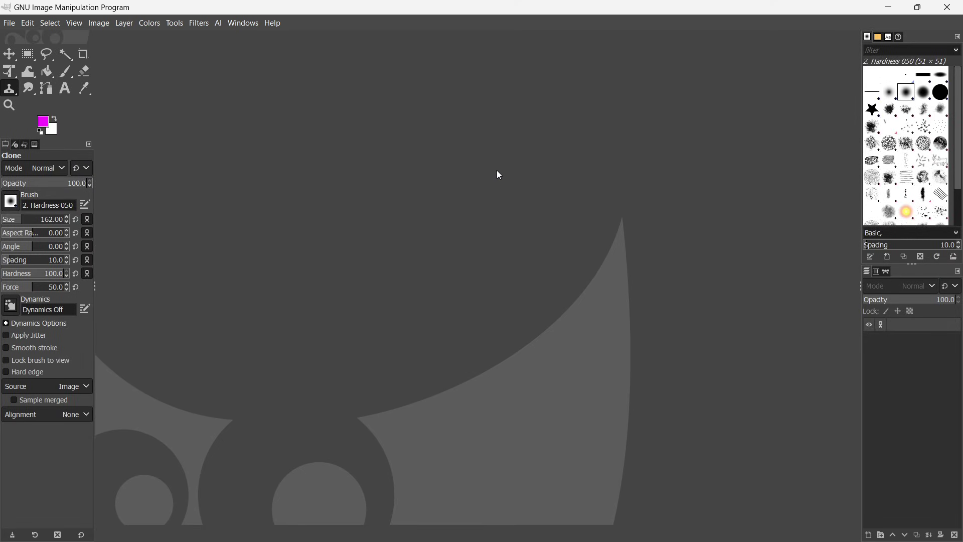
click(218, 24)
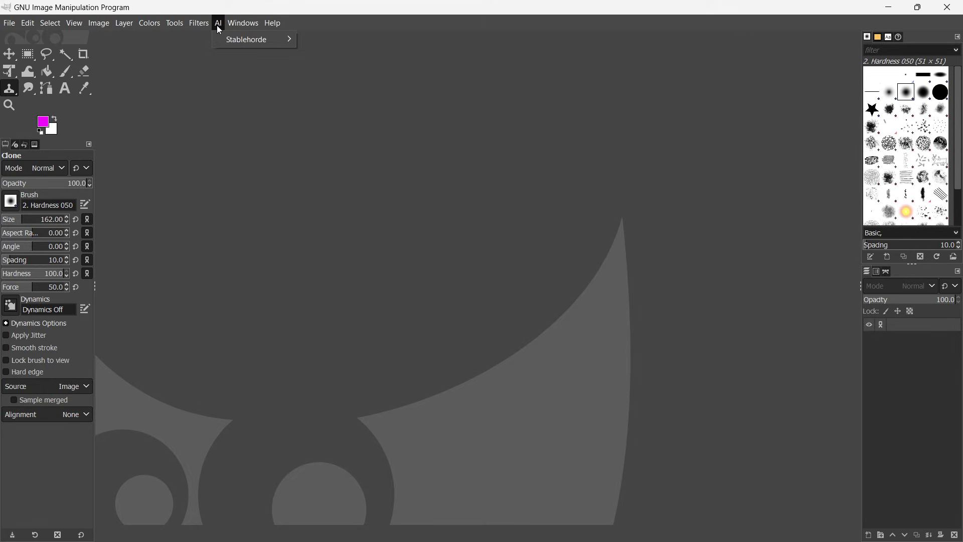
mouse_move(264, 42)
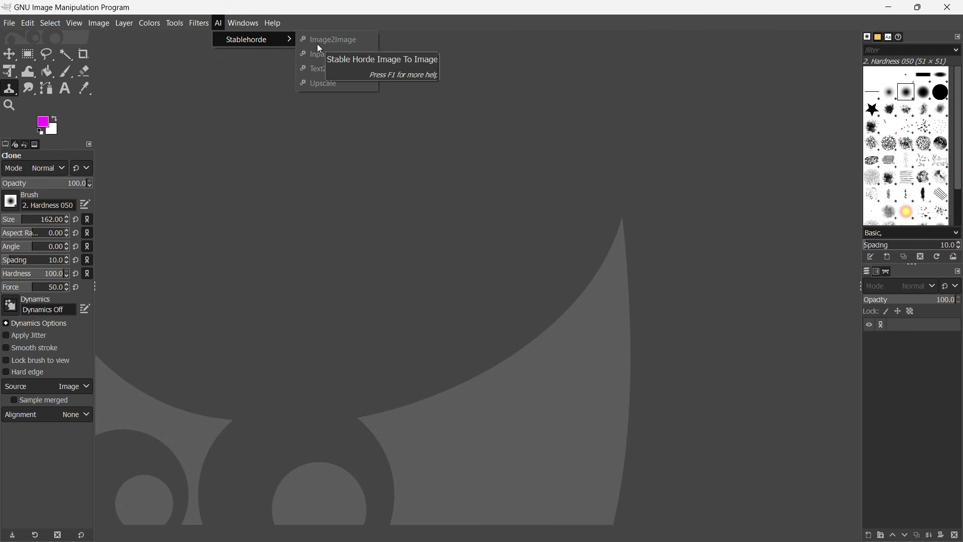
Create a new blank 1920x1080 image via File > New.
click(110, 52)
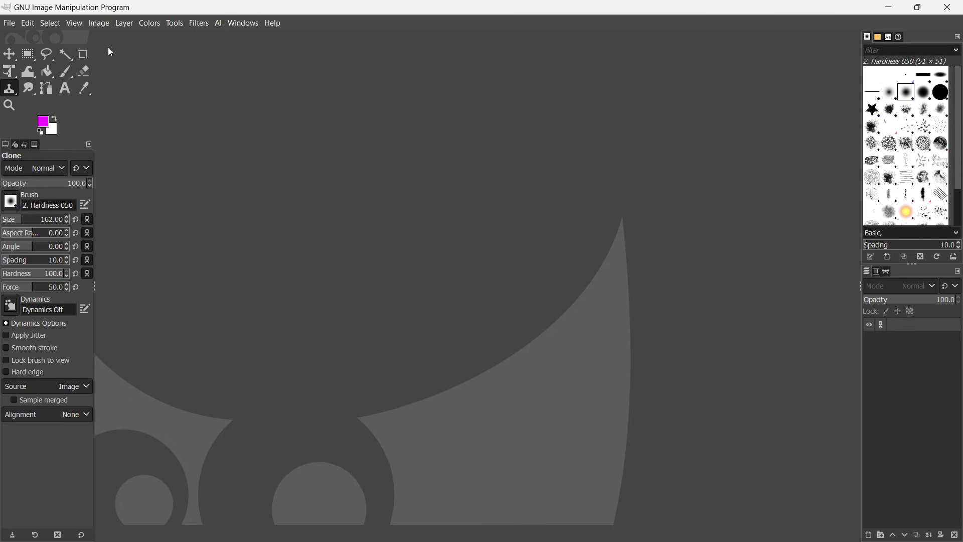
click(10, 24)
click(22, 36)
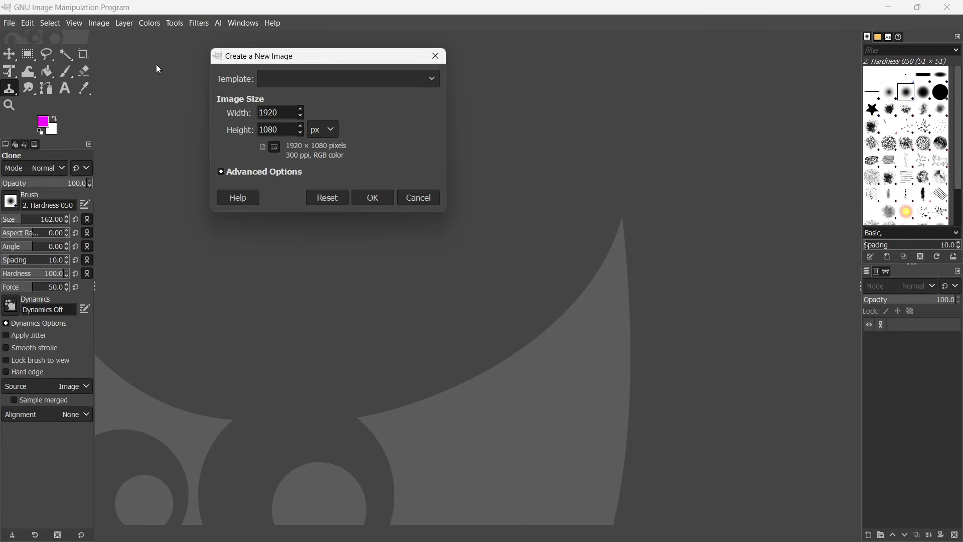
click(371, 196)
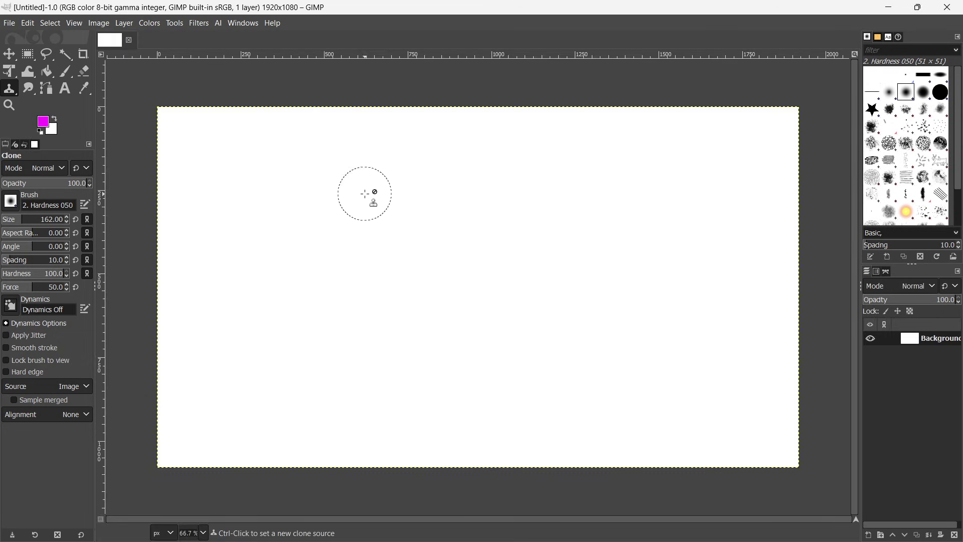
Open the AI > Stablehorde > Text2Img dialog and look over its settings.
click(218, 23)
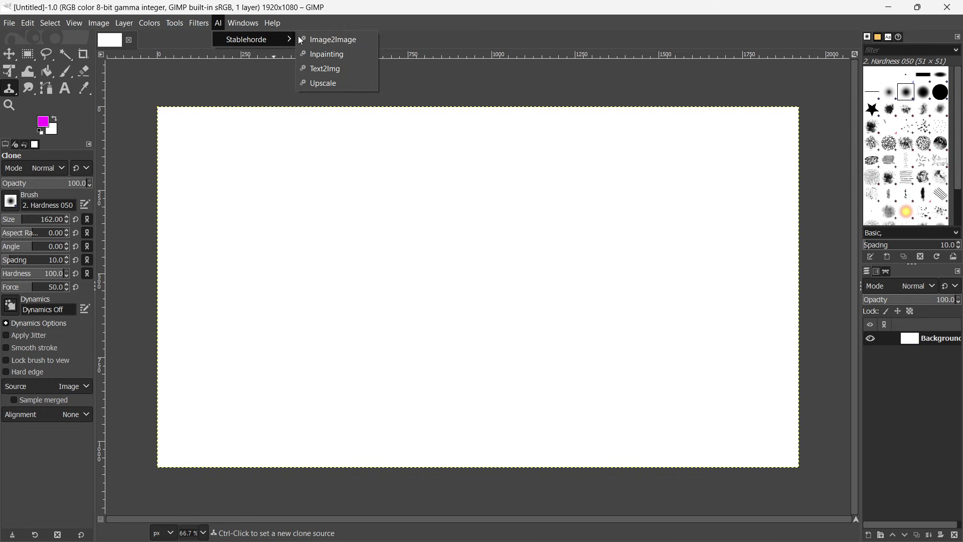
click(329, 70)
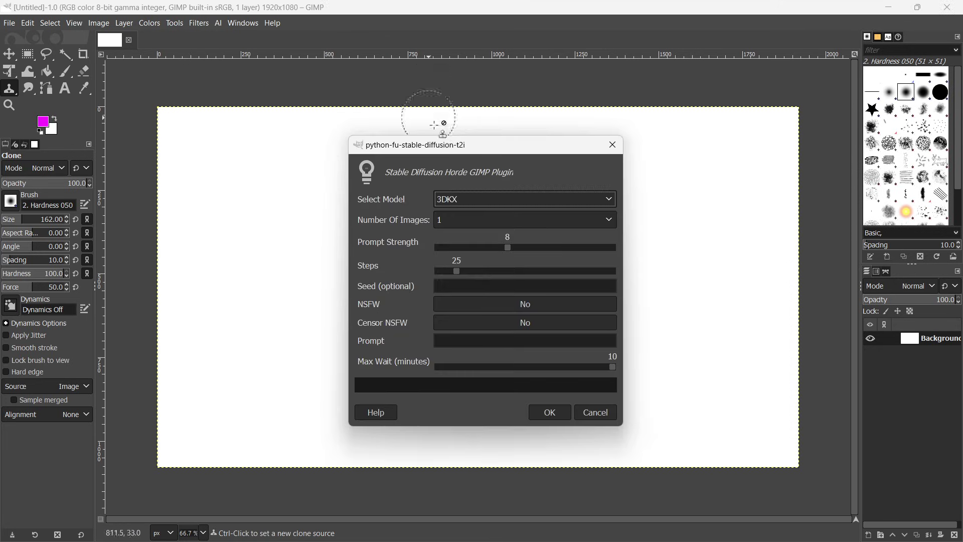
mouse_move(453, 135)
mouse_down()
mouse_move(438, 90)
mouse_move(454, 135)
mouse_up()
scroll(482, 187, down, 1)
scroll(482, 187, up, 1)
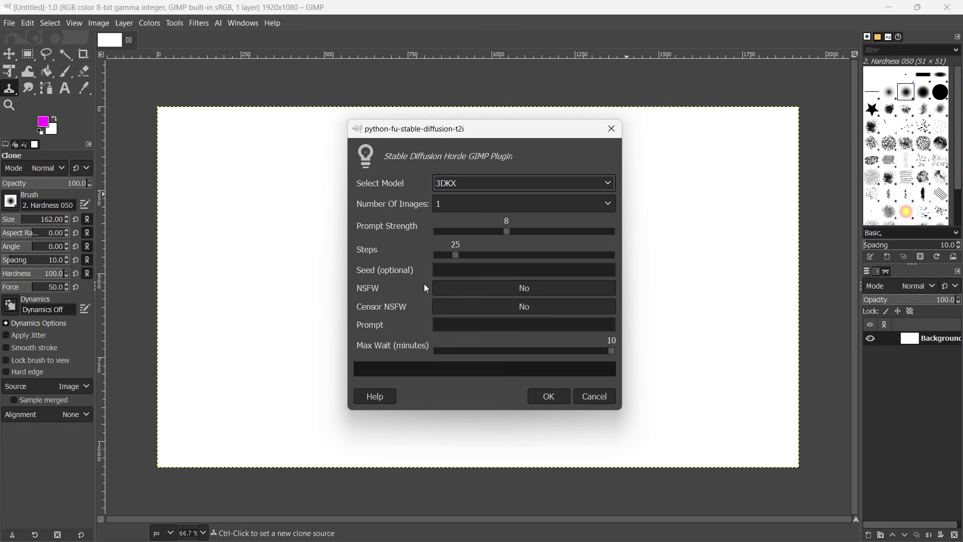
click(607, 137)
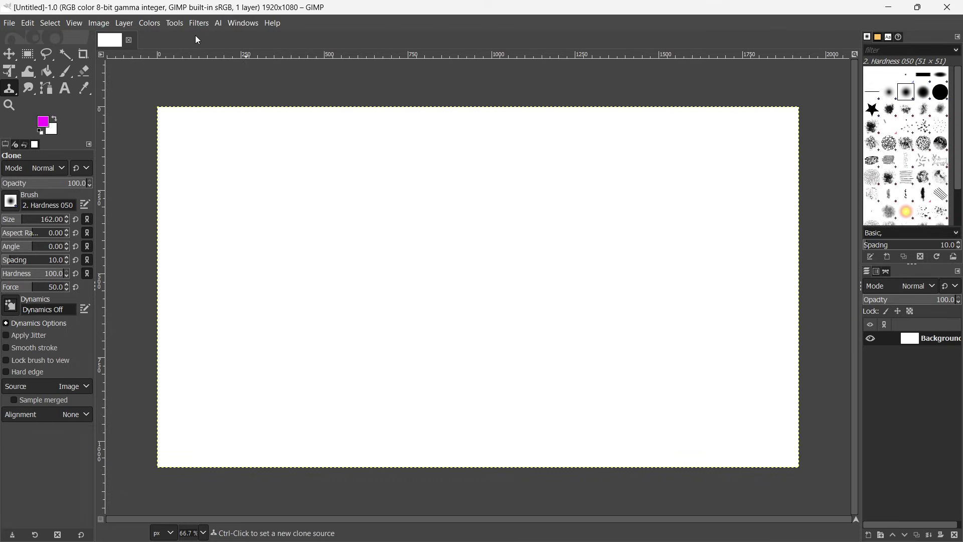
click(218, 23)
mouse_move(231, 38)
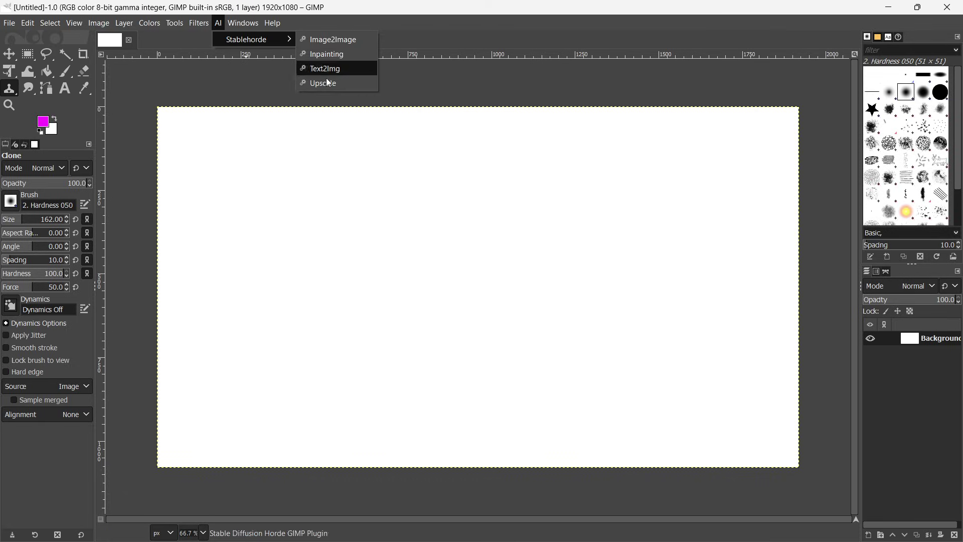
click(329, 83)
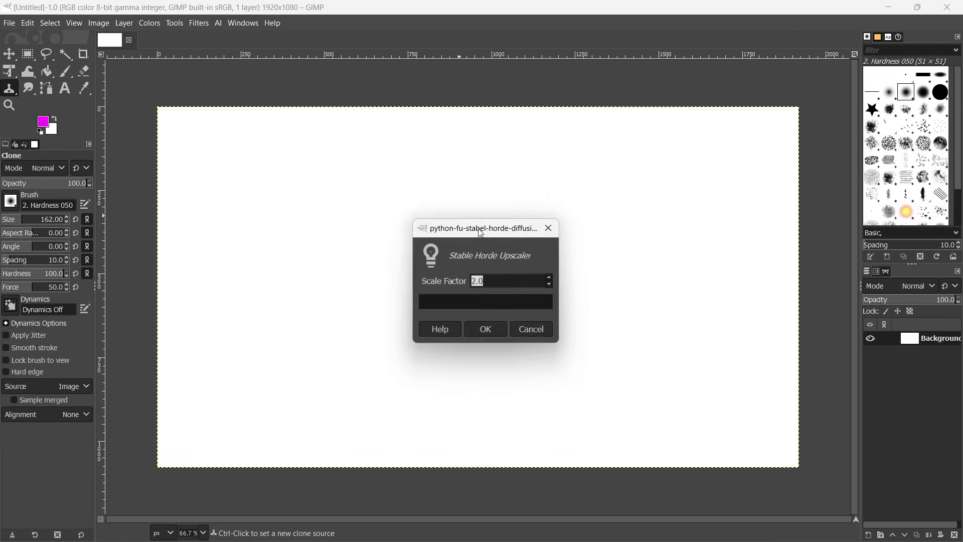
drag(481, 222, 486, 176)
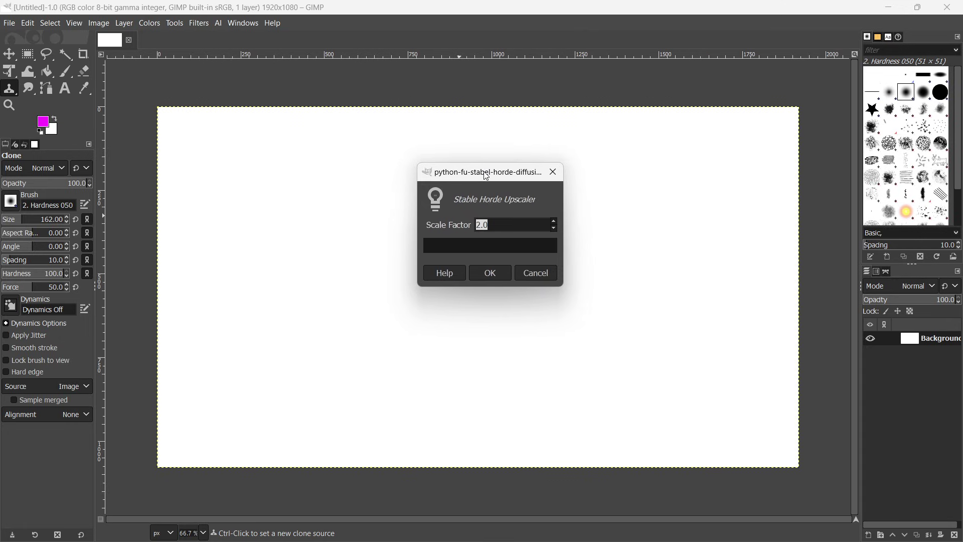
click(553, 176)
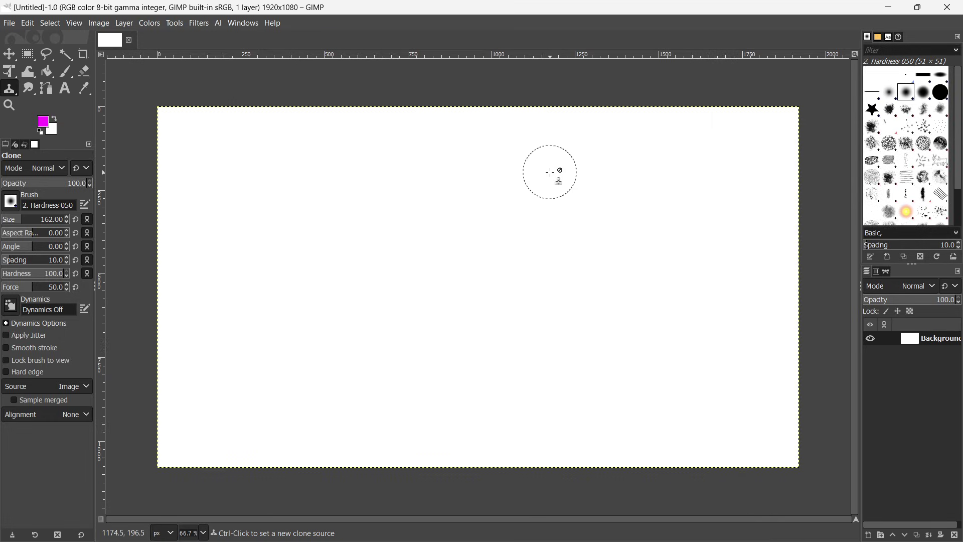